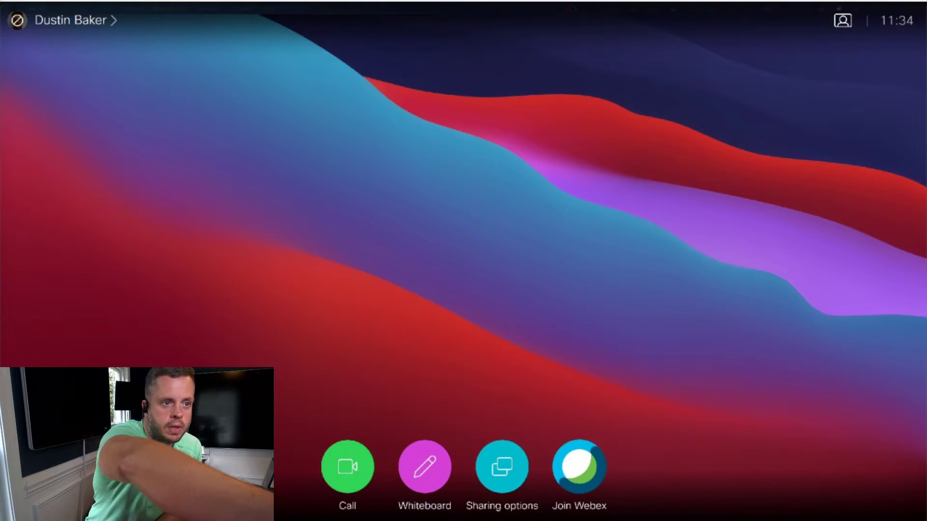
Step: Turn on Backgrounds in the device's Virtual Backgrounds settings and leave that settings page
left_click(75, 20)
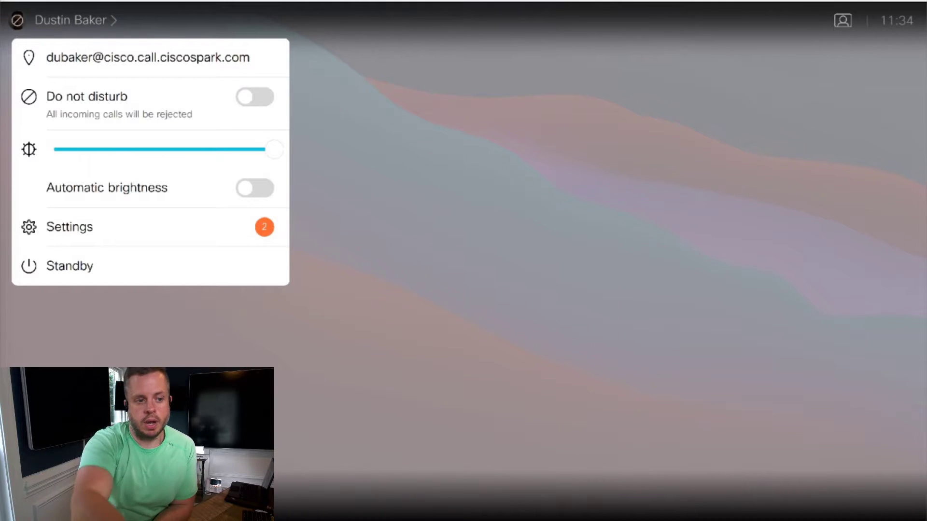
left_click(69, 226)
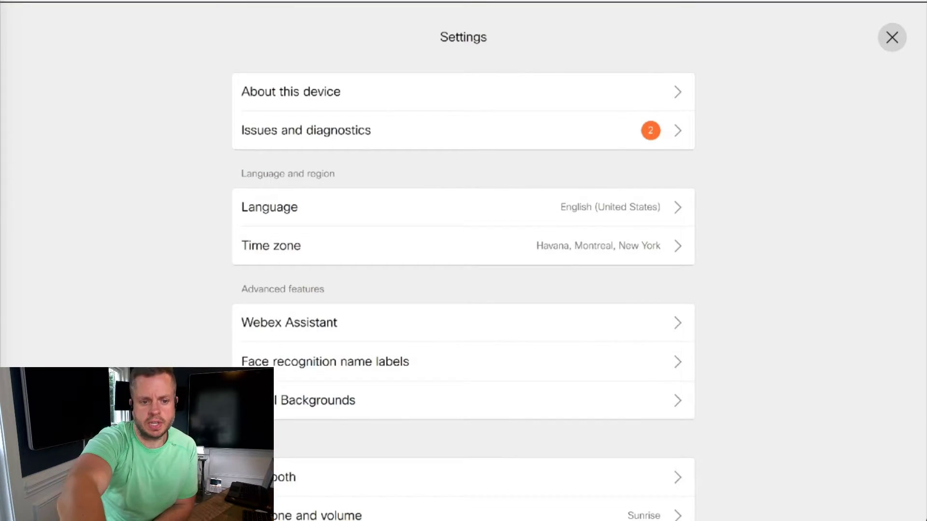
scroll(463, 290, "down", 1)
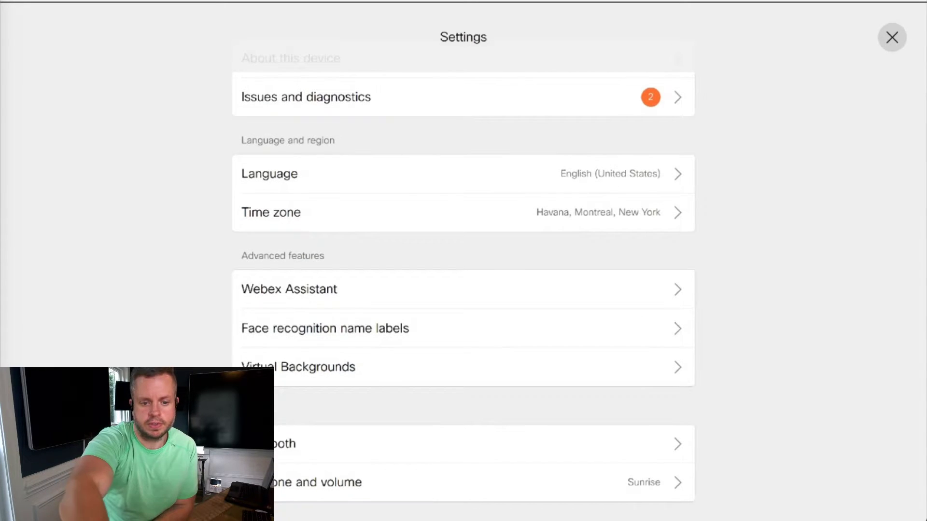
left_click(463, 367)
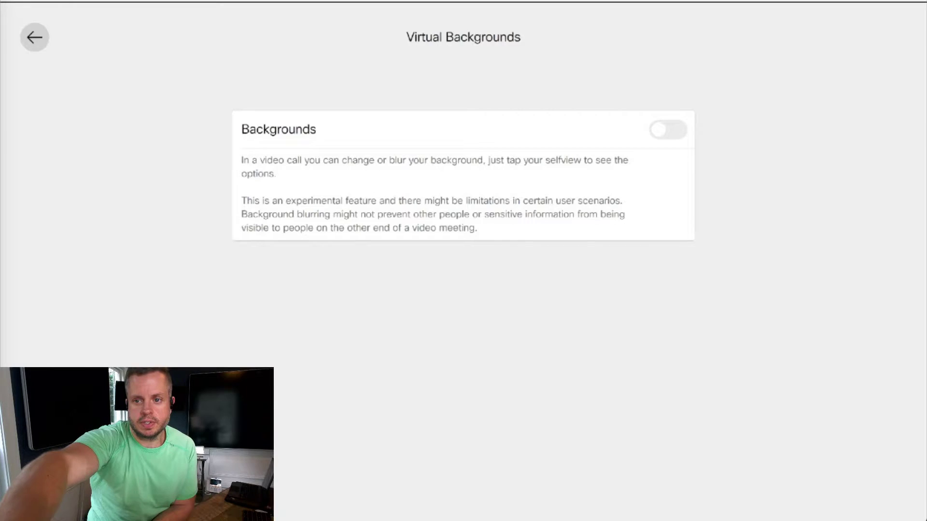
left_click(668, 129)
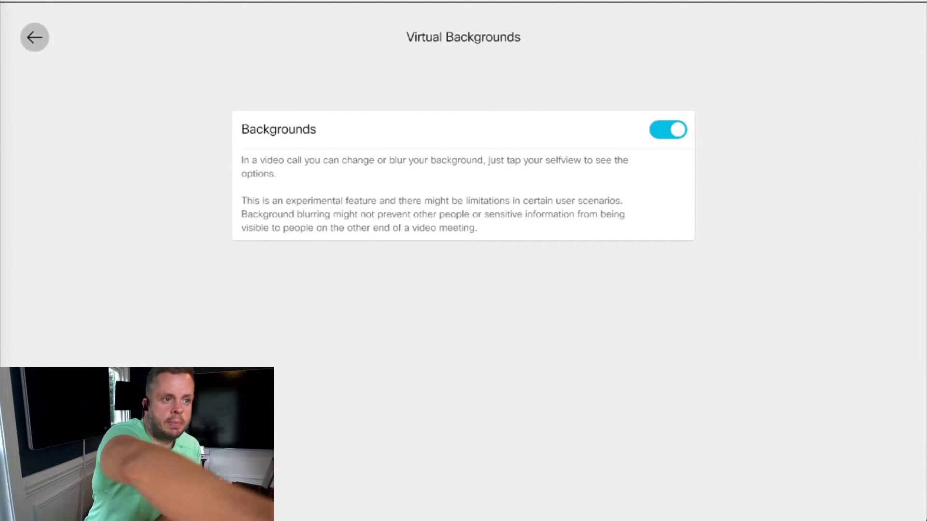
left_click(34, 38)
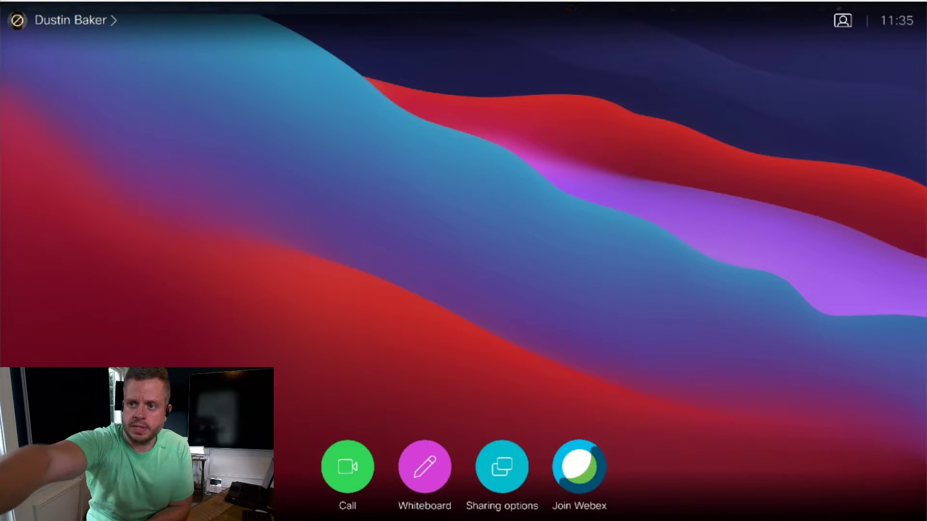
Step: Show the selfview and set its background to the beach image with the palm tree
left_click(843, 20)
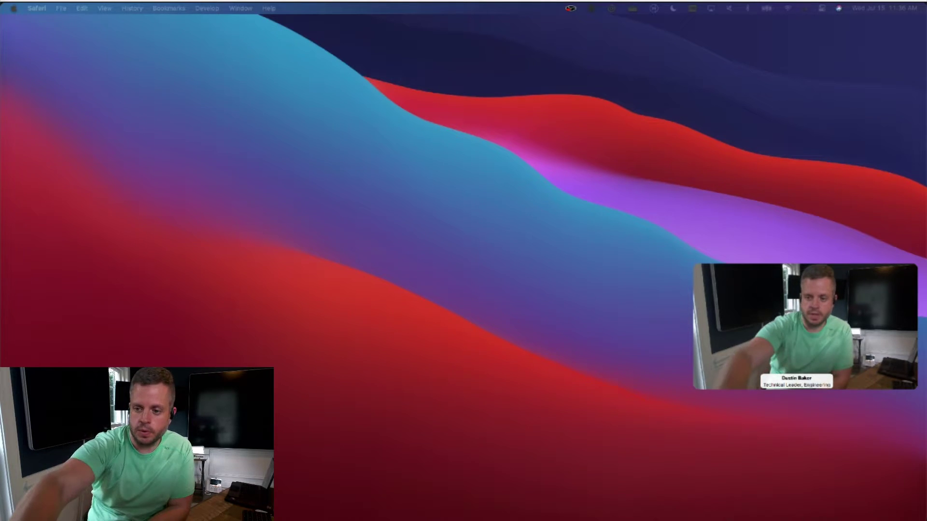
left_click(805, 327)
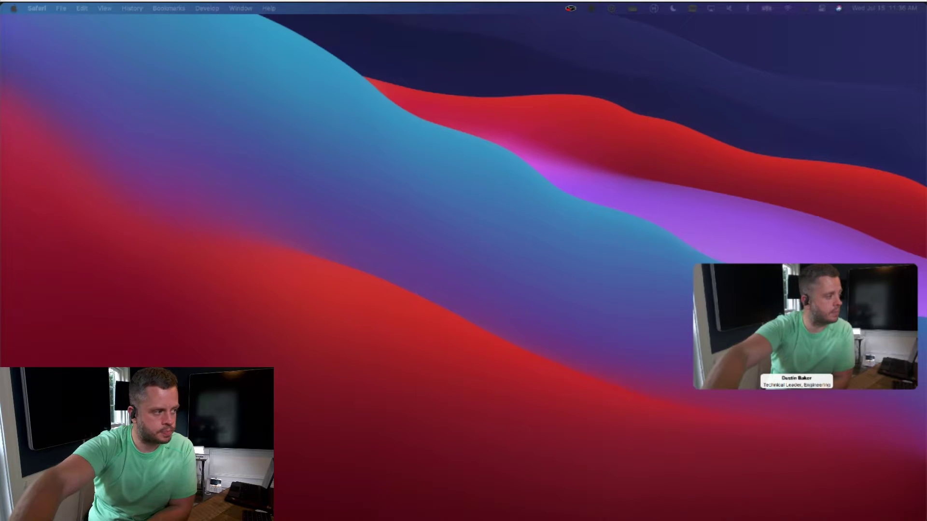
left_click(805, 326)
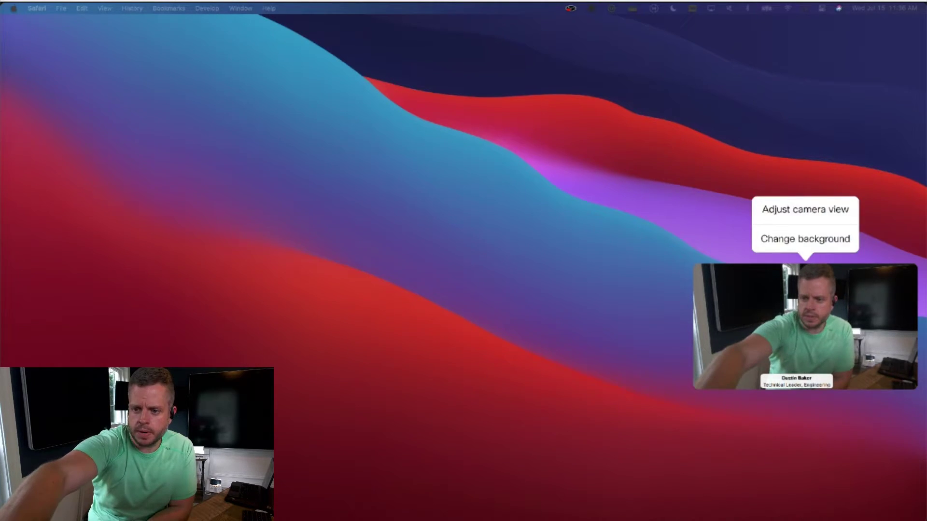
left_click(805, 239)
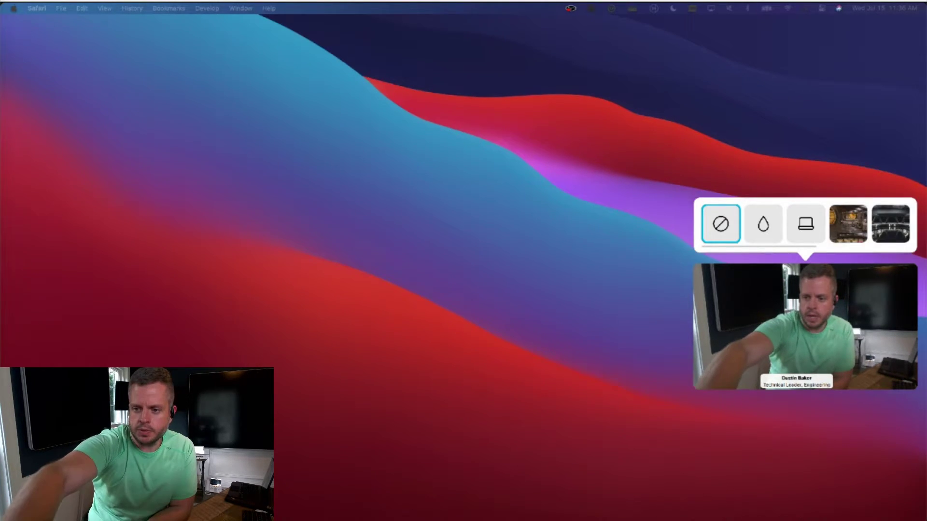
scroll(805, 224, "right", 5)
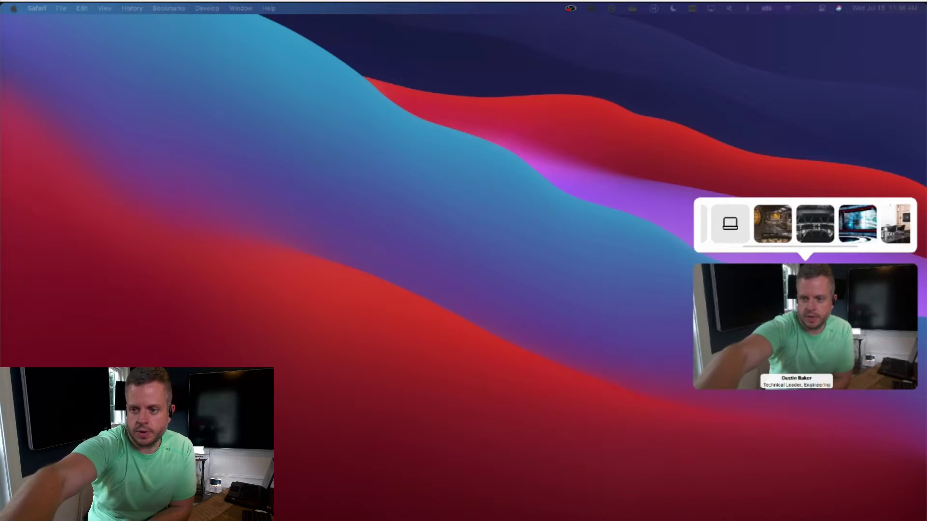
scroll(805, 224, "right", 3)
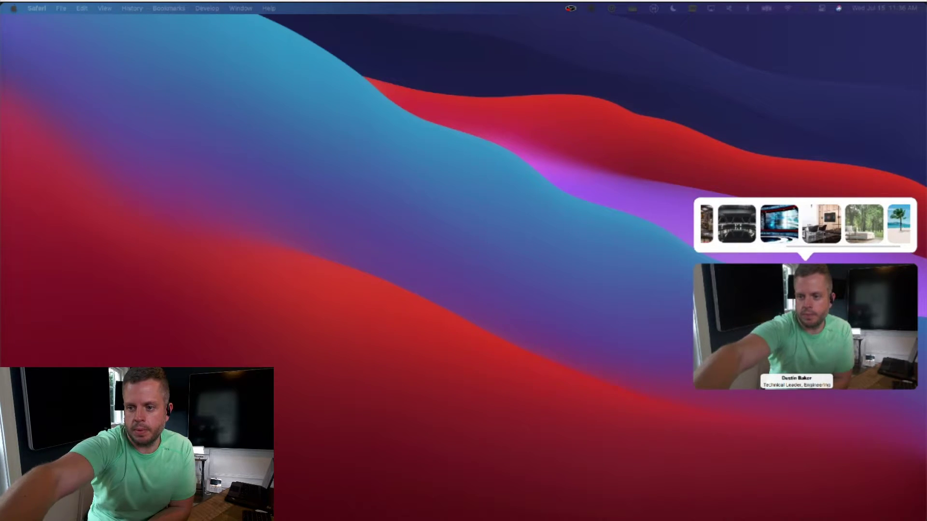
left_click(891, 223)
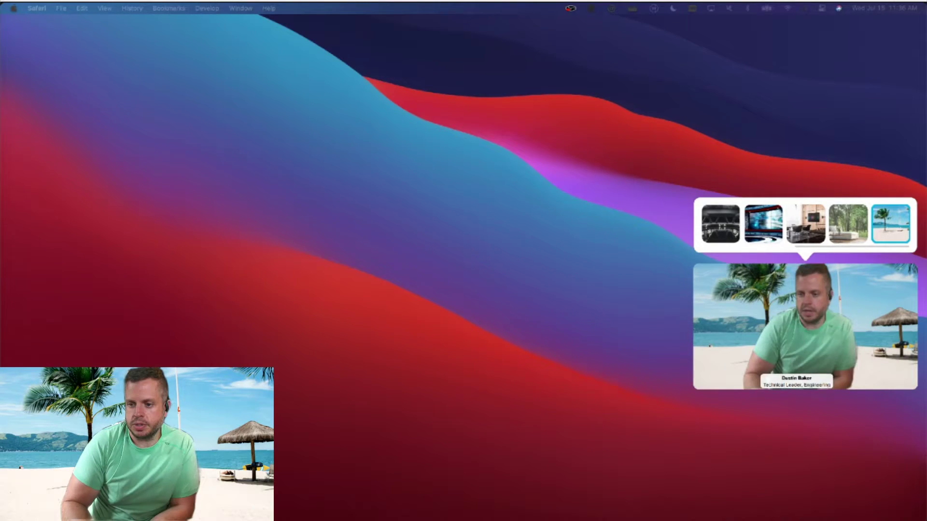
Step: Try the garden, office, spaceship interior and news studio images in turn as the selfview background
left_click(848, 223)
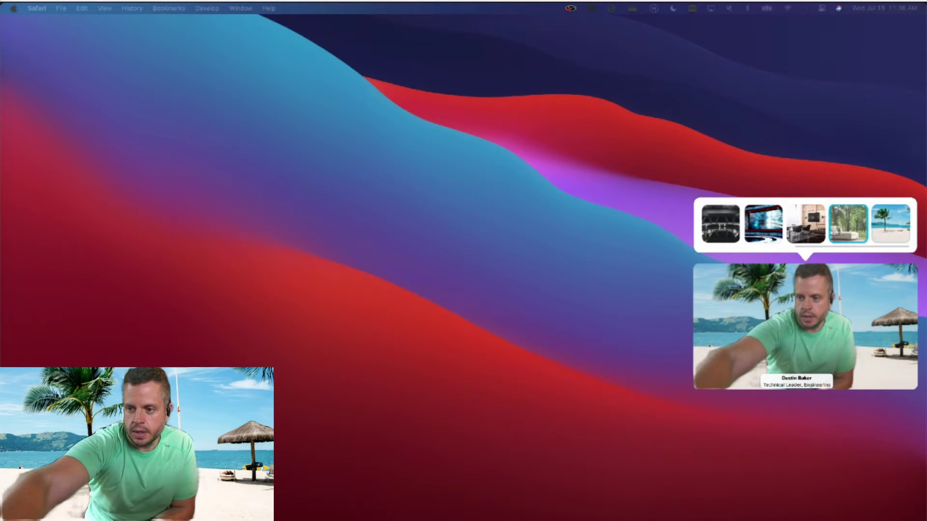
left_click(805, 224)
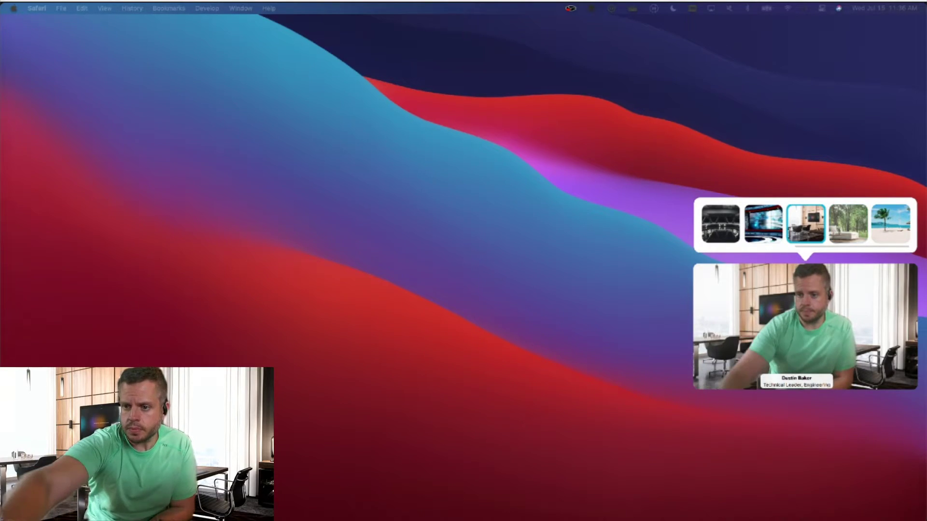
scroll(805, 224, "left", 2)
scroll(805, 223, "right", 2)
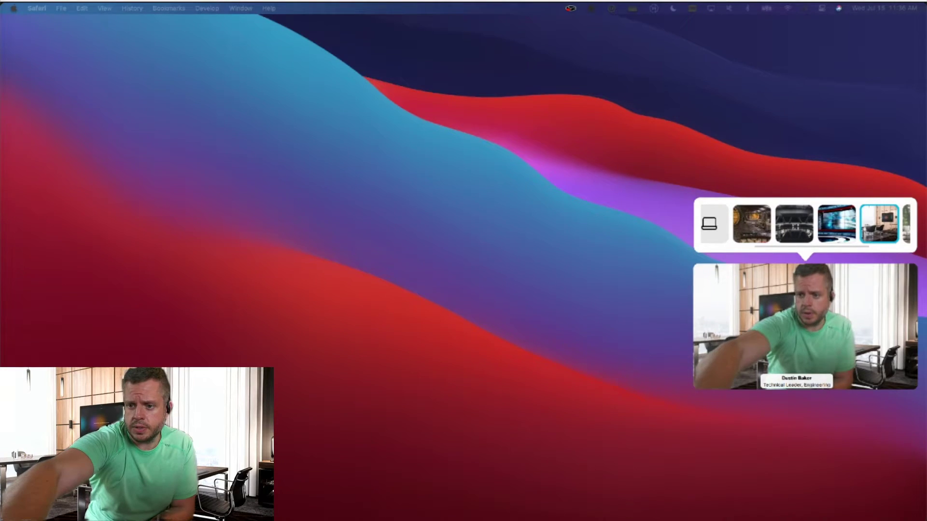
left_click(751, 224)
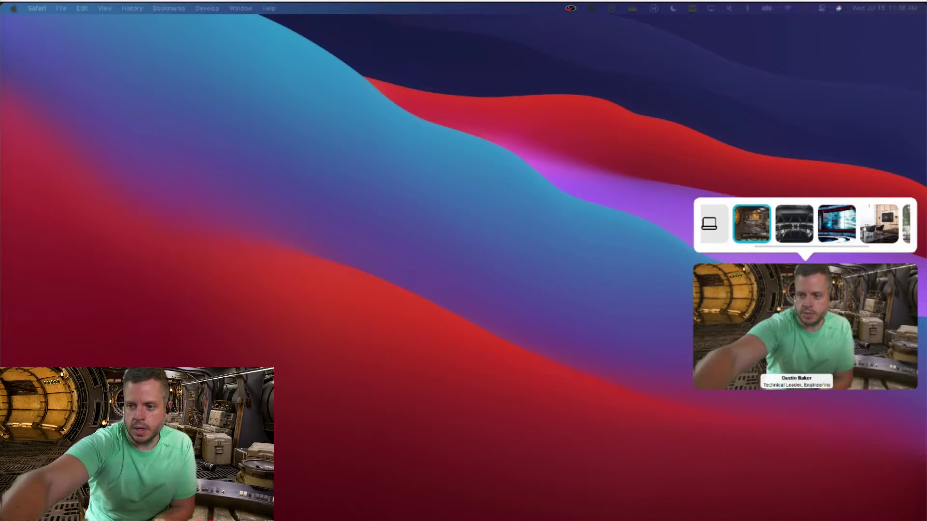
left_click(837, 224)
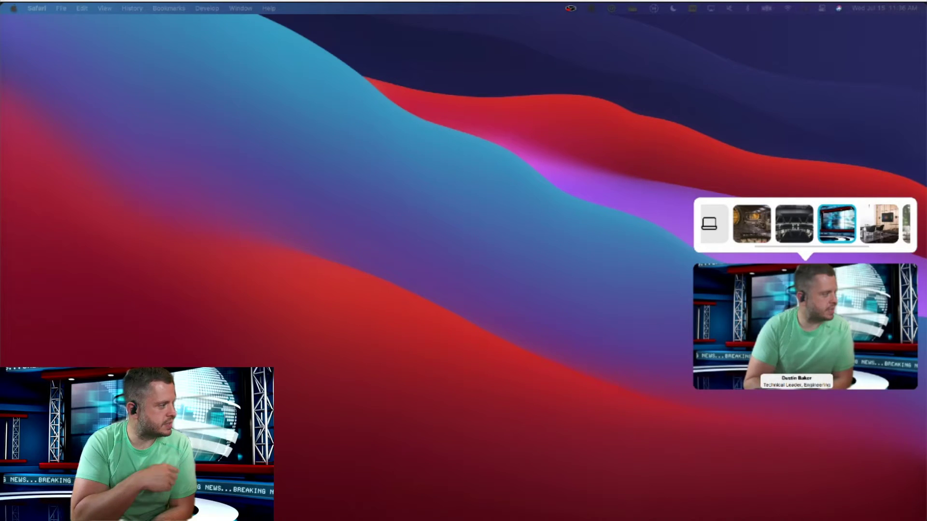
key("Escape")
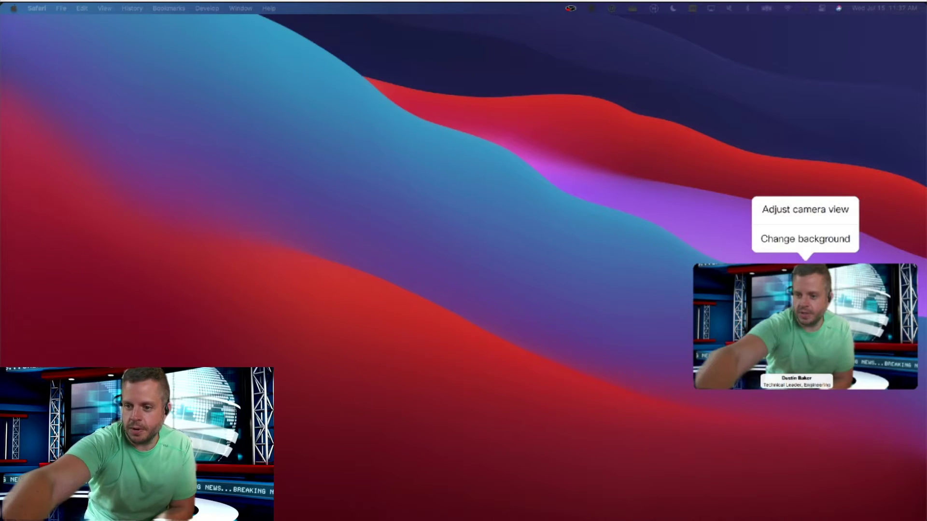
Step: Change the selfview background to the blur effect
left_click(806, 239)
scroll(805, 224, "left", 5)
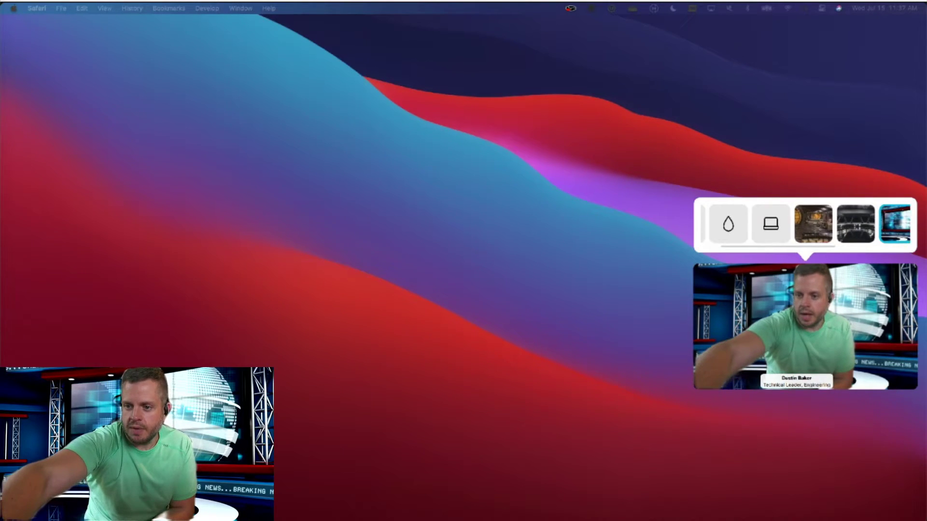
left_click(753, 224)
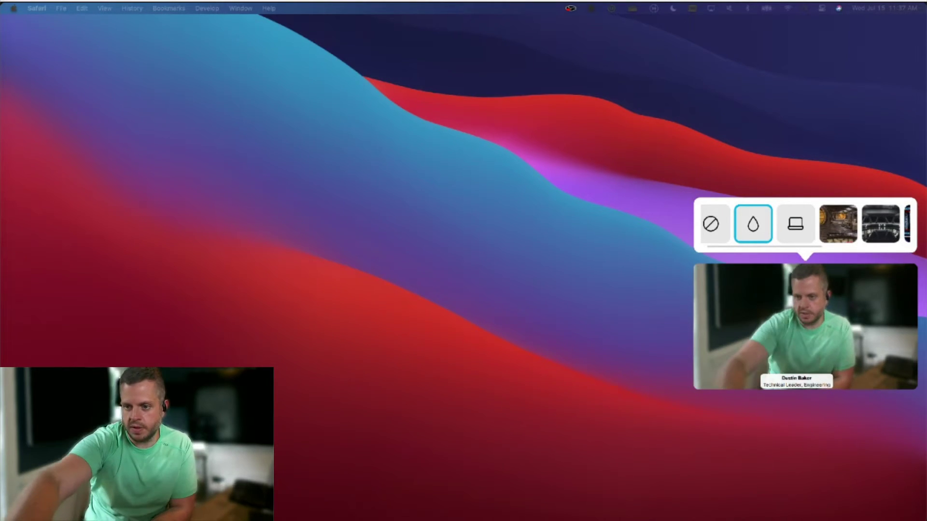
left_click(805, 326)
left_click(805, 238)
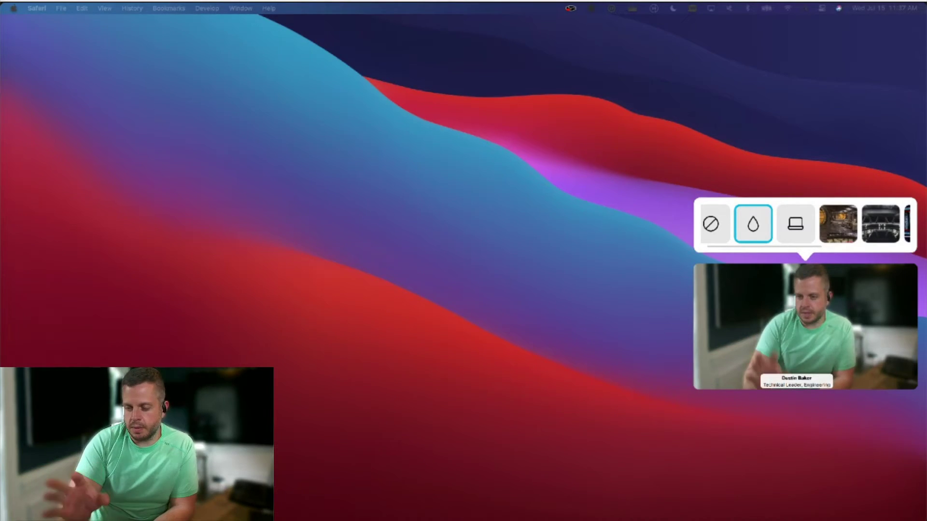
Step: Set the connected laptop's screen as the selfview background and close the background choices
left_click(806, 327)
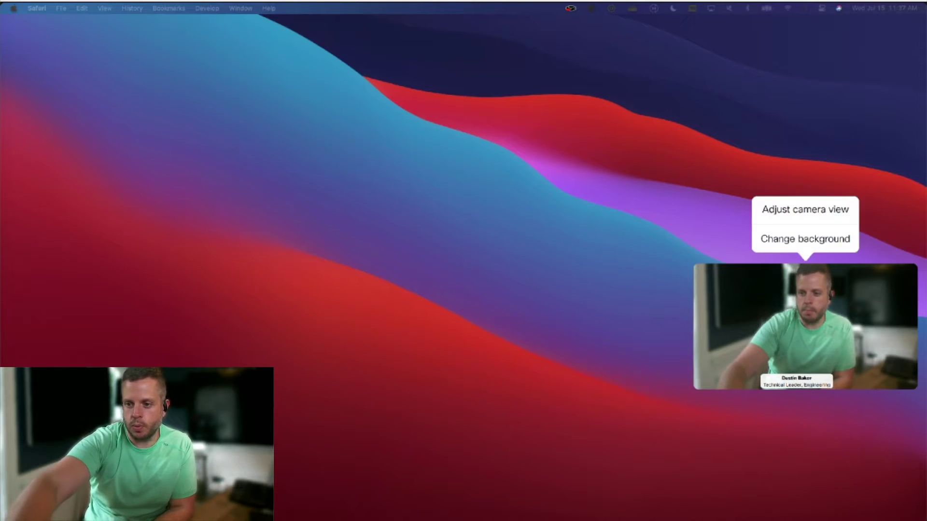
left_click(805, 239)
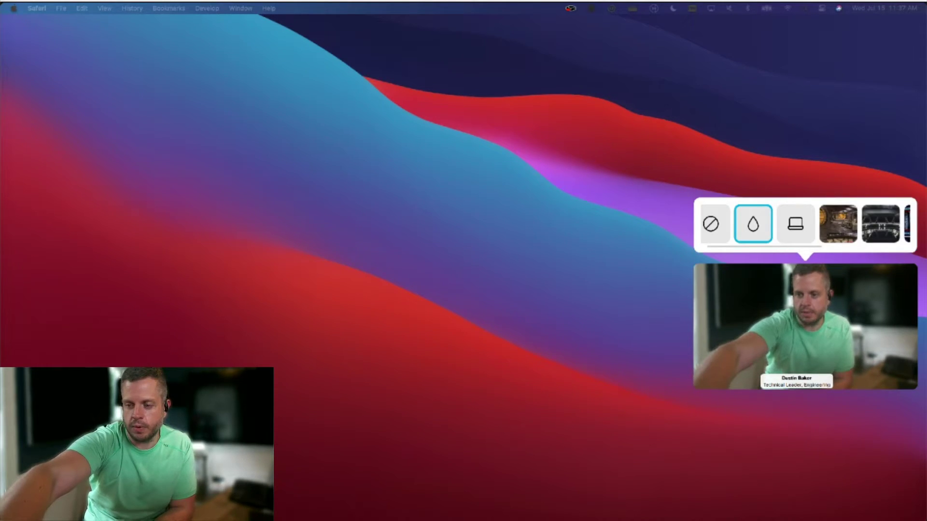
left_click(796, 225)
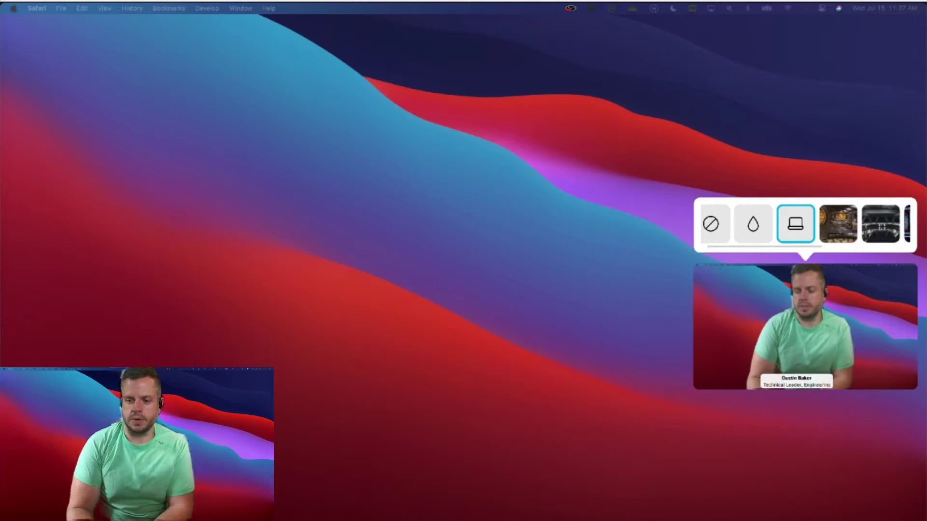
key("Escape")
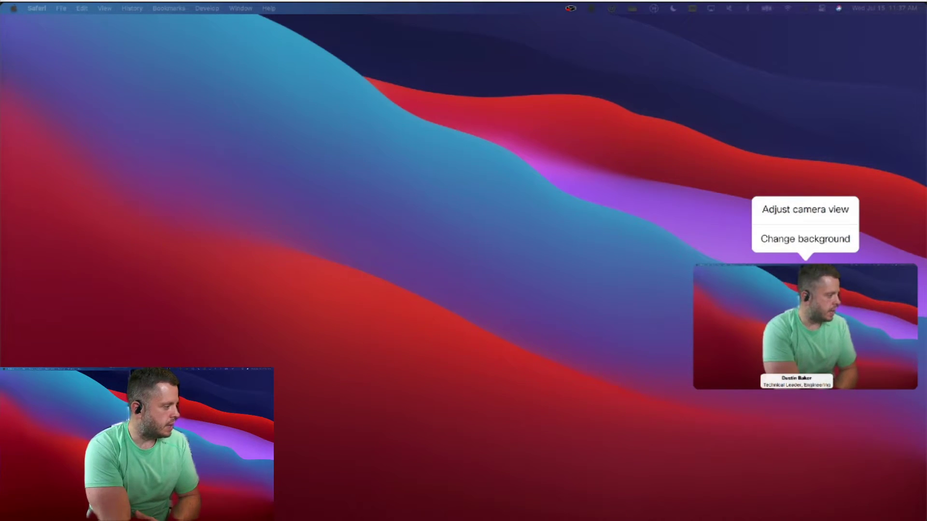
Step: Switch to Safari, close the Webex Teams Versions page and sign in at 10.0.11.97 as remotesupport with the saved account password
left_click(676, 518)
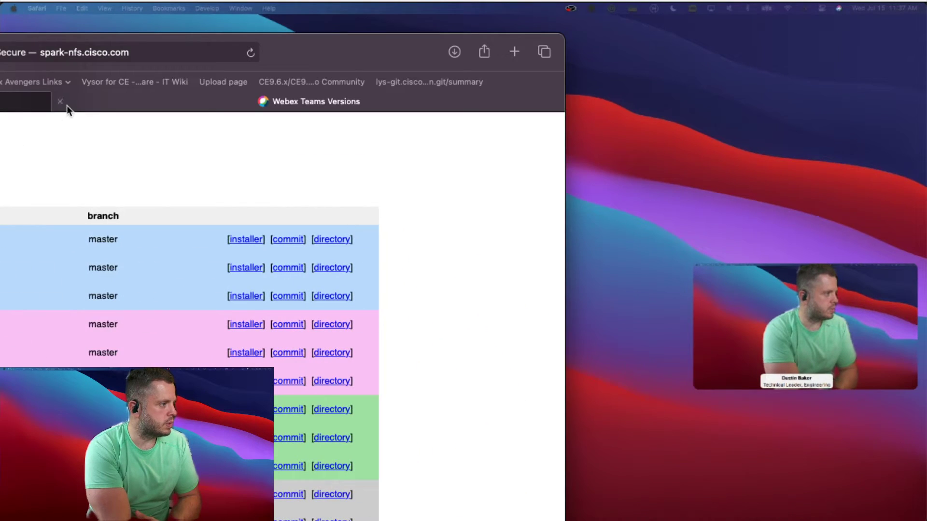
left_click(60, 101)
left_click(68, 334)
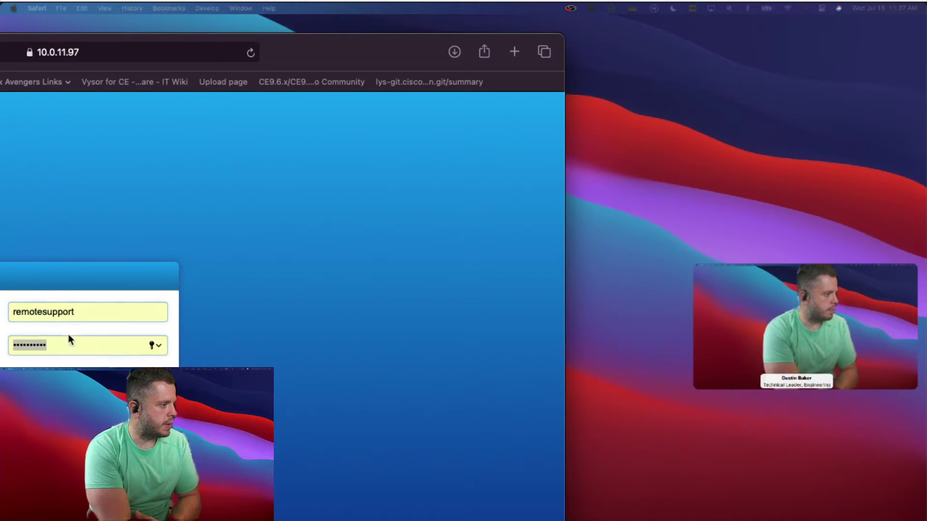
key("Return")
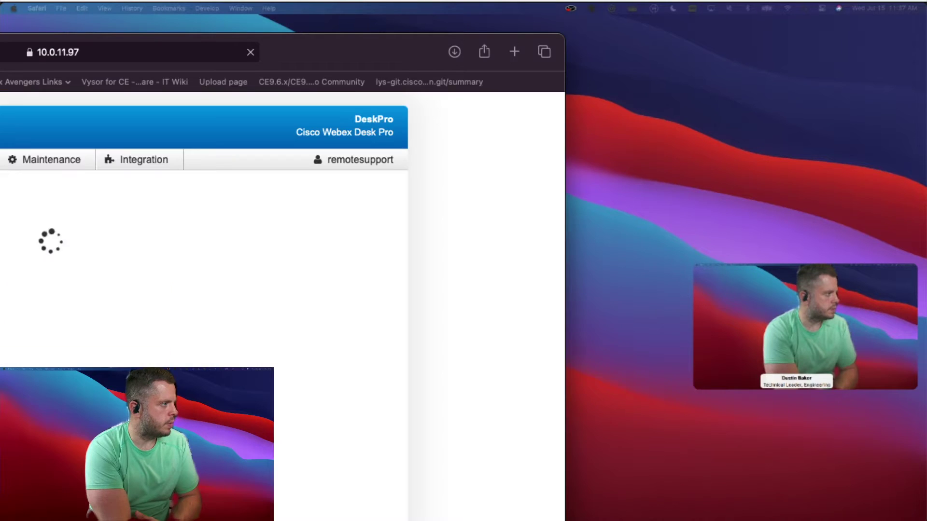
Step: Move the browser window to the middle of the laptop desktop and minimize it
left_click_drag(338, 53, 572, 97)
left_click_drag(0, 96, 246, 93)
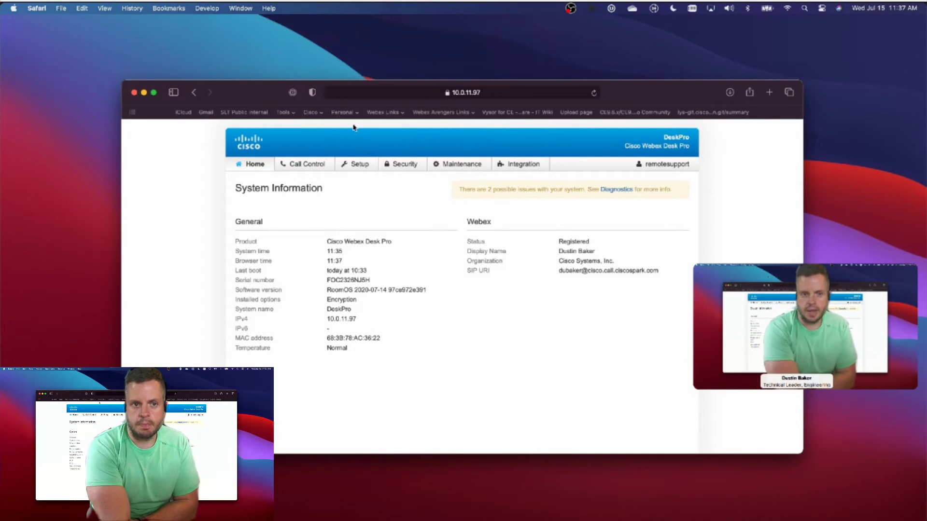
left_click_drag(269, 91, 299, 94)
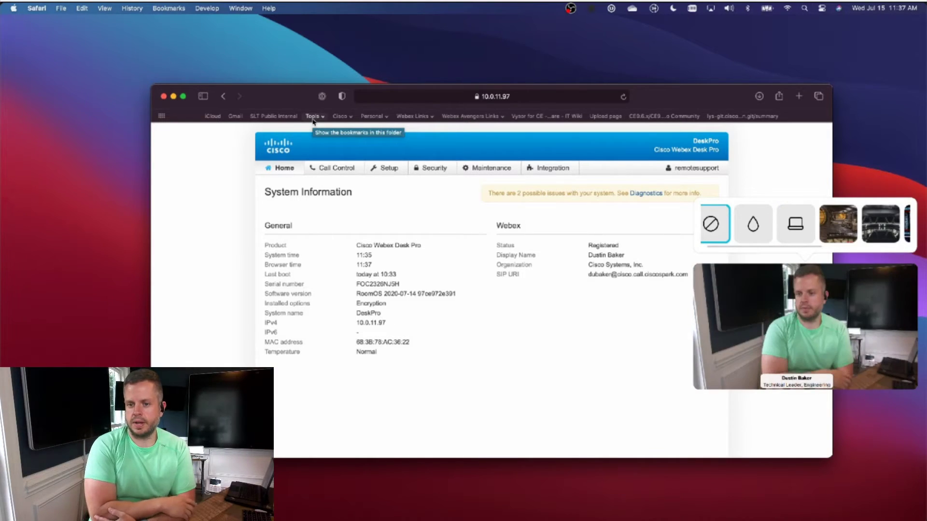
left_click(173, 97)
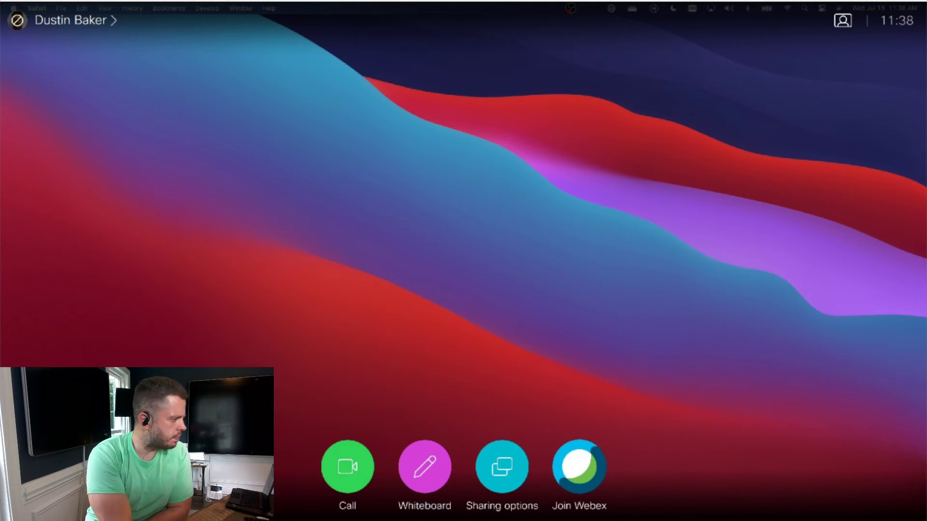
Step: Bring back the Safari window, move it higher on the desktop and open the Virtual Backgrounds section of the device's Personalization settings
key("super+Tab")
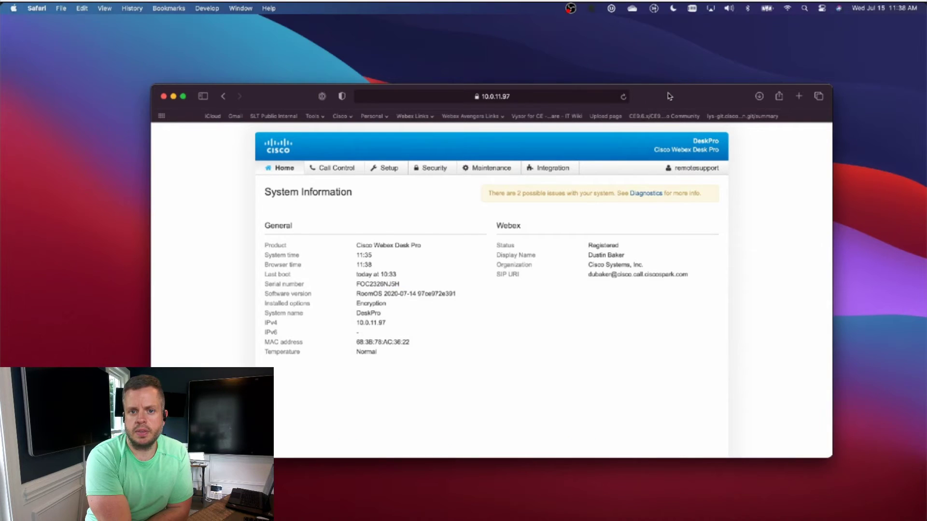
left_click_drag(668, 92, 650, 64)
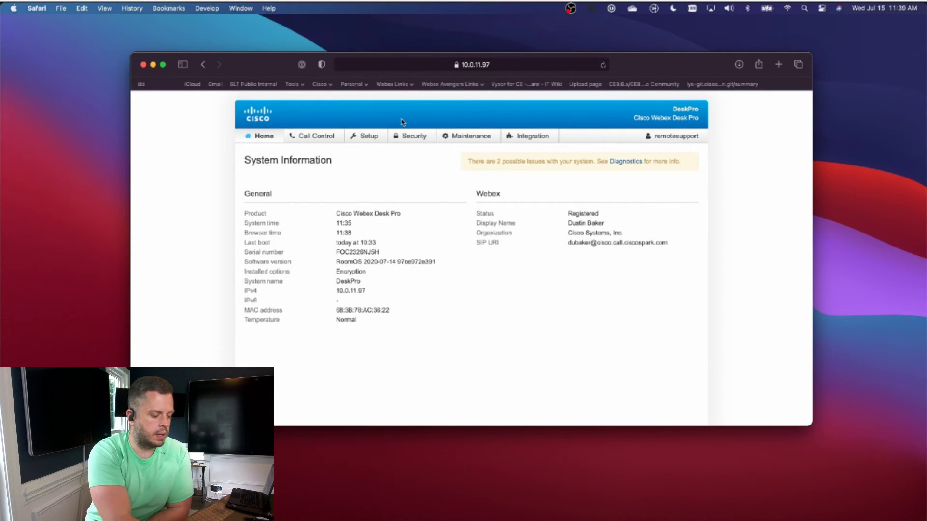
left_click(370, 138)
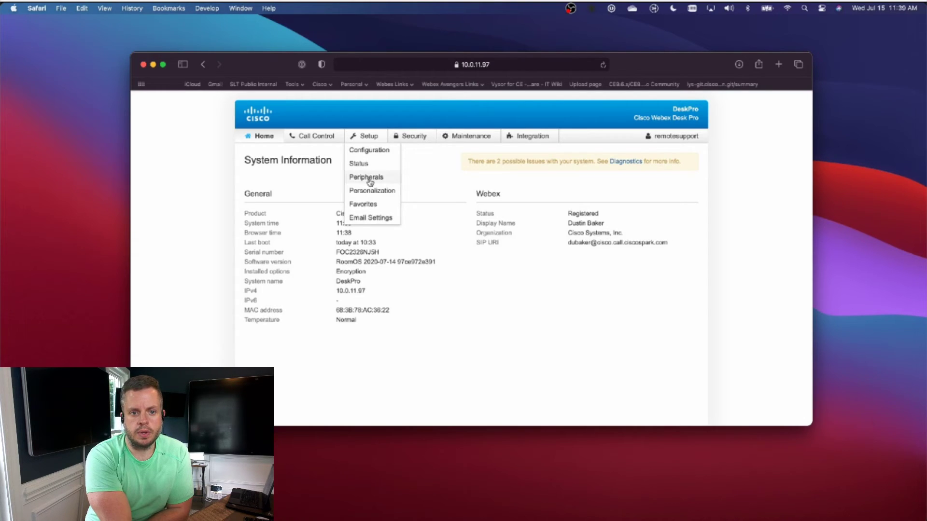
left_click(366, 191)
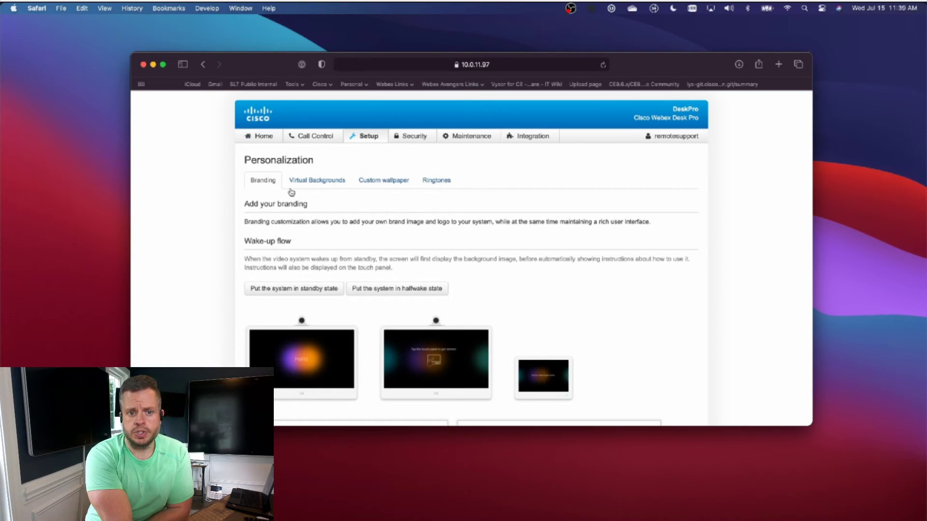
left_click(313, 183)
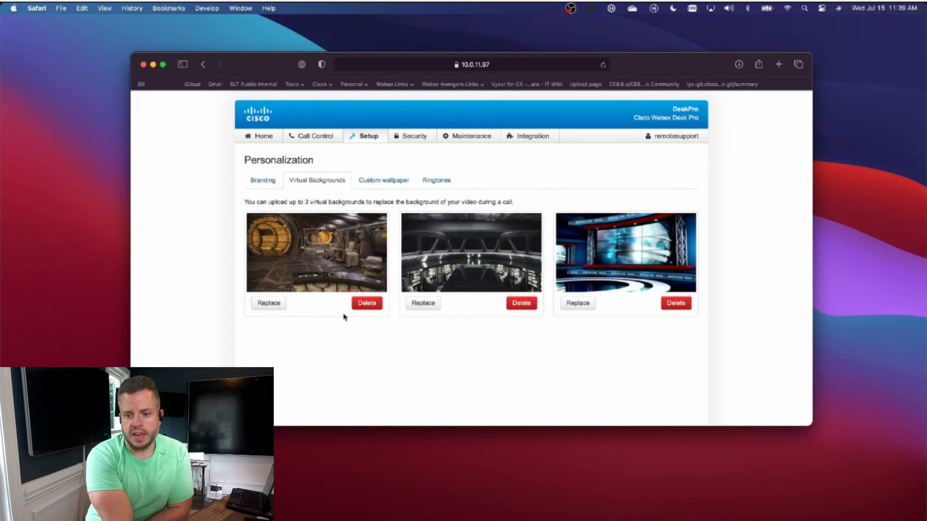
Step: Delete the news studio virtual background, then browse for a replacement image file and cancel the file selection
left_click(673, 303)
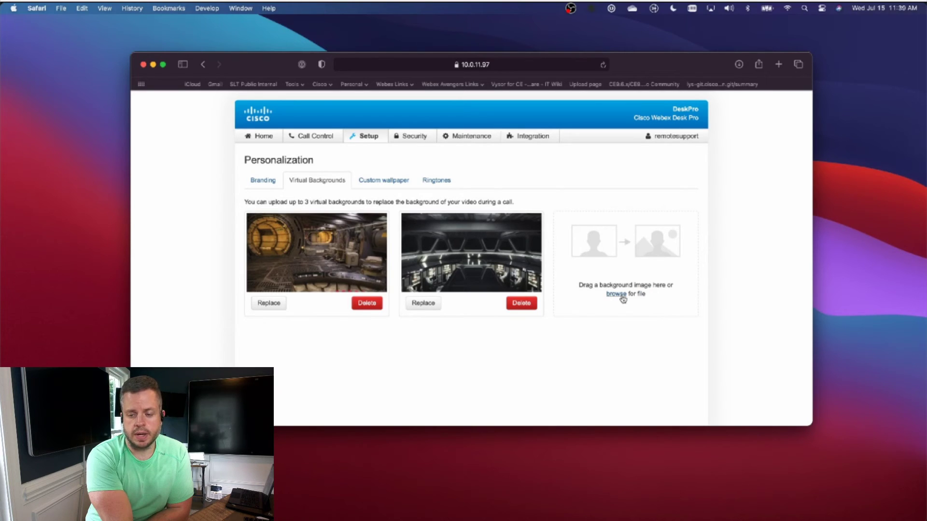
left_click(619, 295)
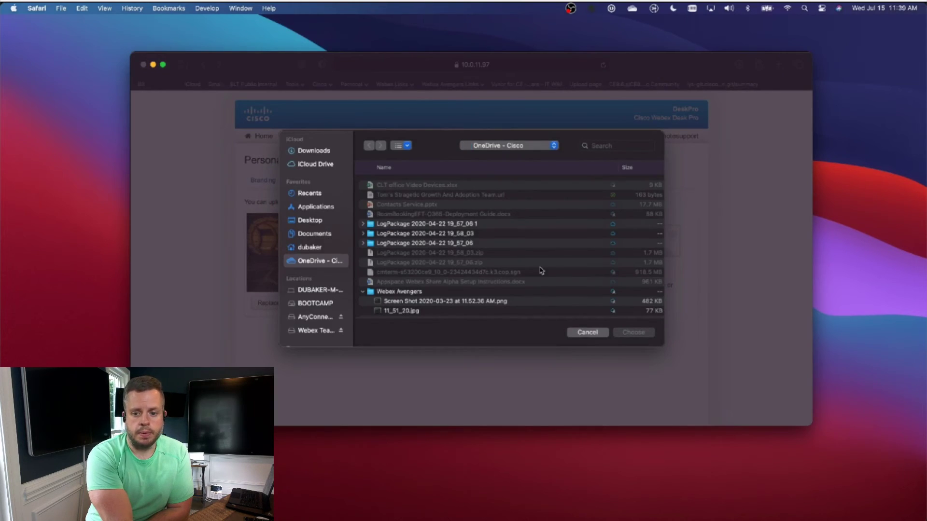
left_click(597, 336)
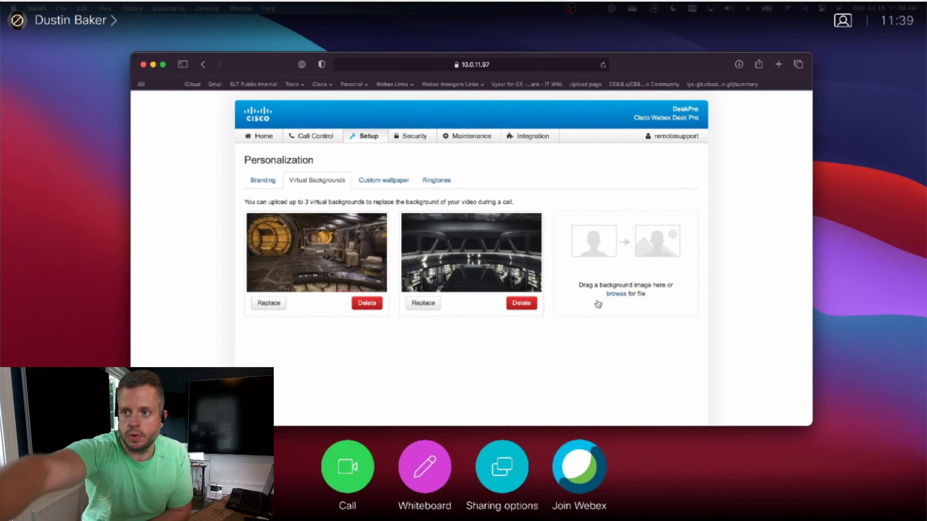
Step: Show the selfview with its camera and background options on the Desk Pro
left_click(843, 20)
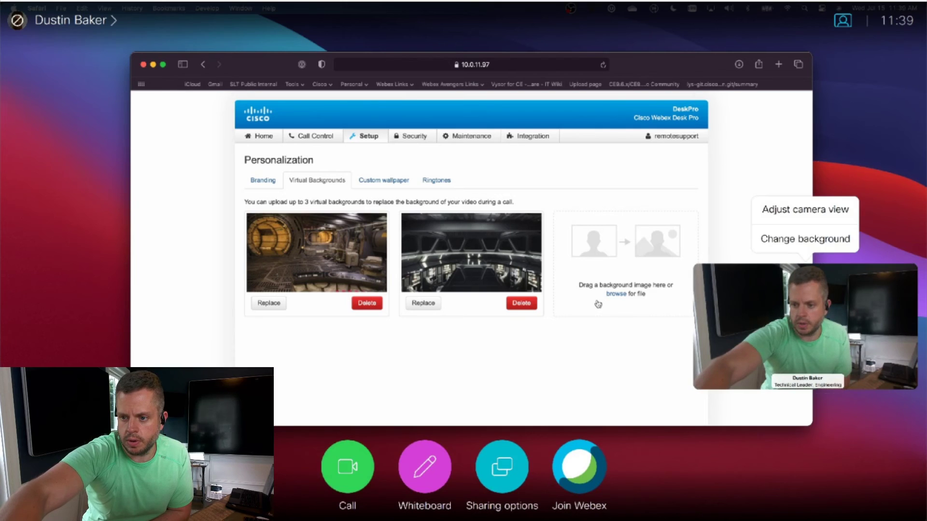